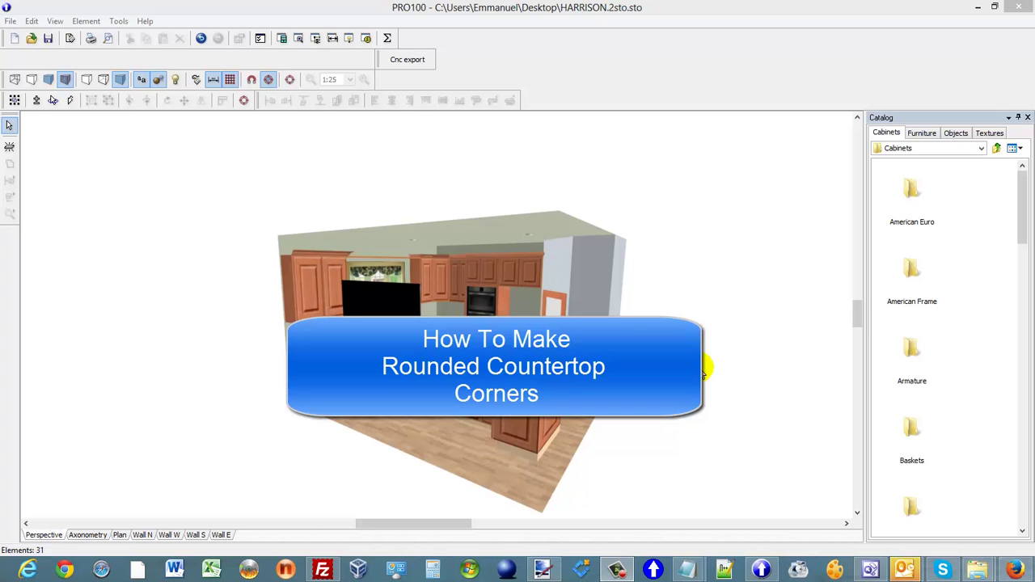
Step: Orbit the HARRISON kitchen to an overhead angle and select the island cabinet
right_drag(714, 345, 663, 307)
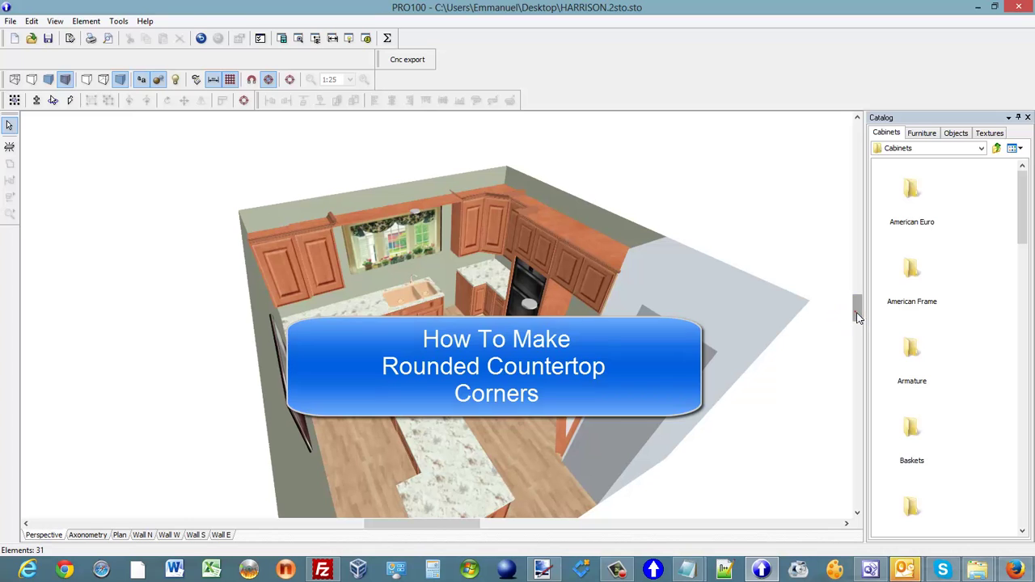
drag(859, 319, 859, 327)
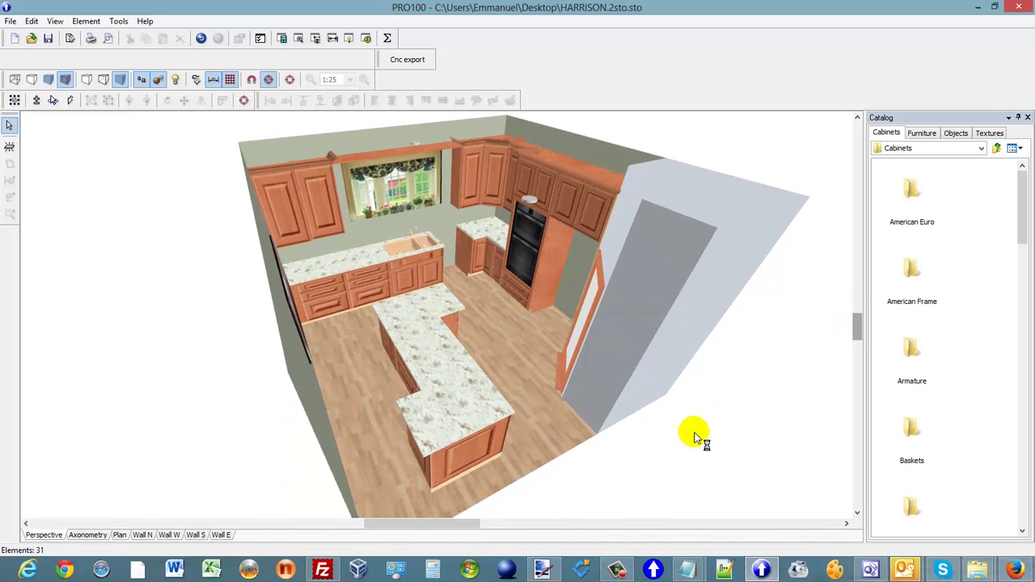
click(468, 430)
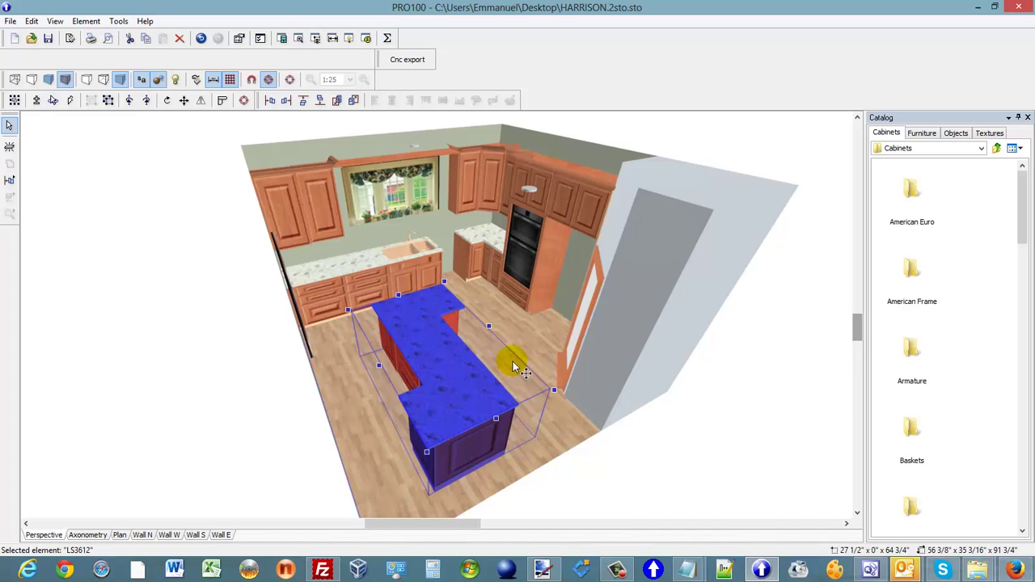
click(538, 332)
click(456, 389)
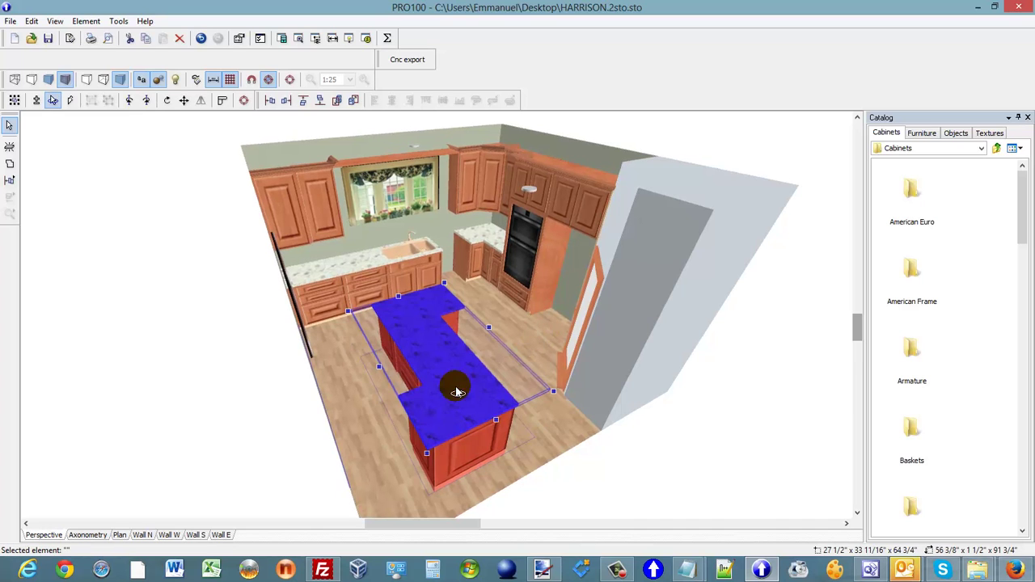
Step: Load the island countertop into the Shape editor, framing its 40 1/8", 65 3/4", 44 7/8" outline
click(9, 166)
scroll(753, 345, down, 2)
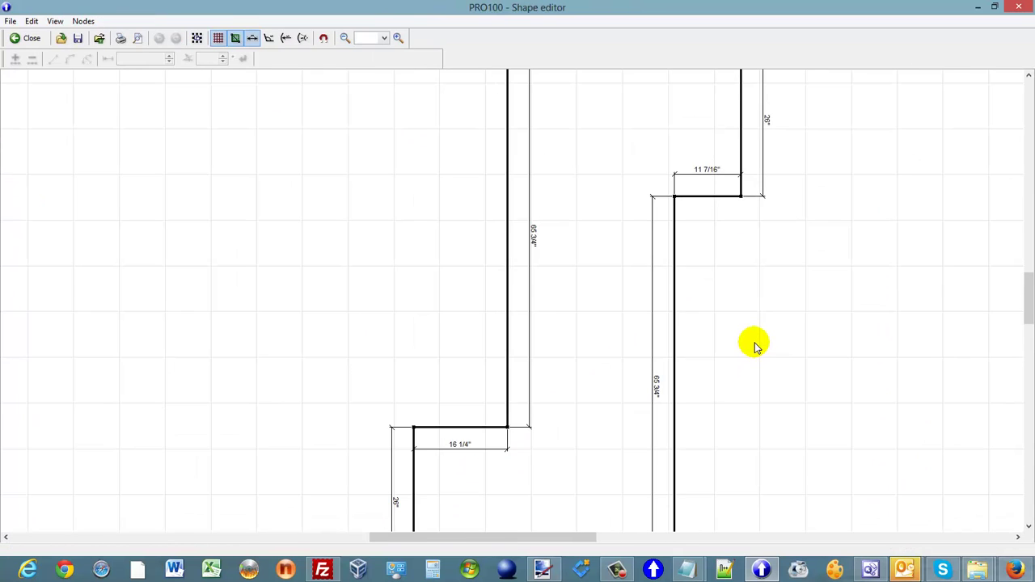
scroll(753, 344, down, 1)
scroll(753, 377, down, 2)
middle_drag(772, 453, 730, 374)
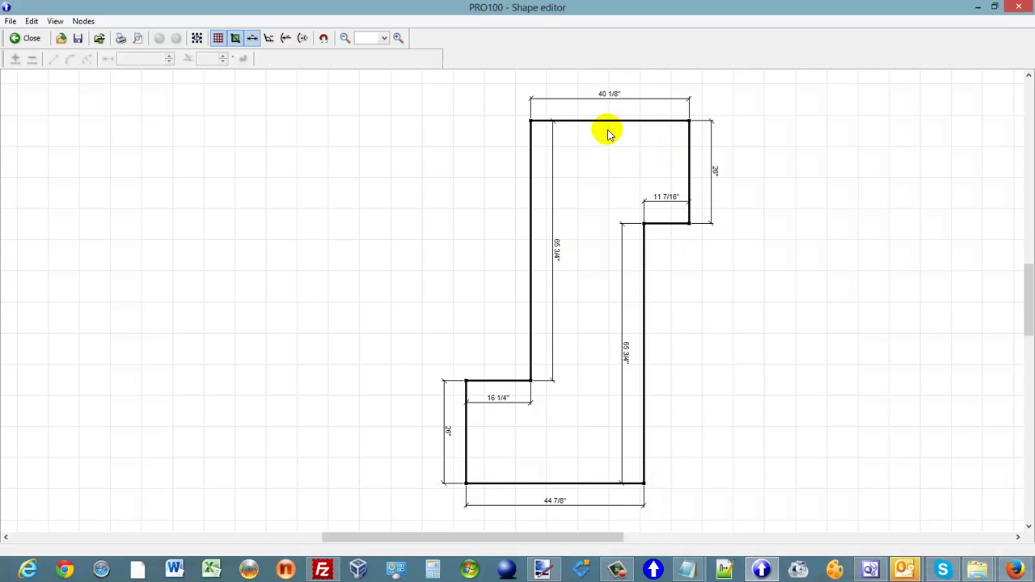
middle_drag(763, 326, 748, 251)
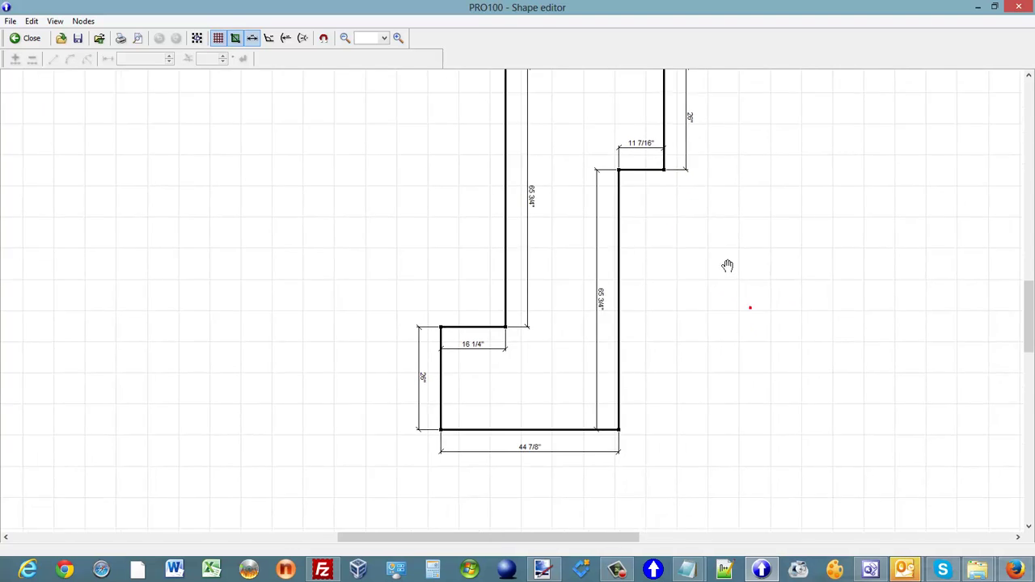
scroll(747, 250, up, 4)
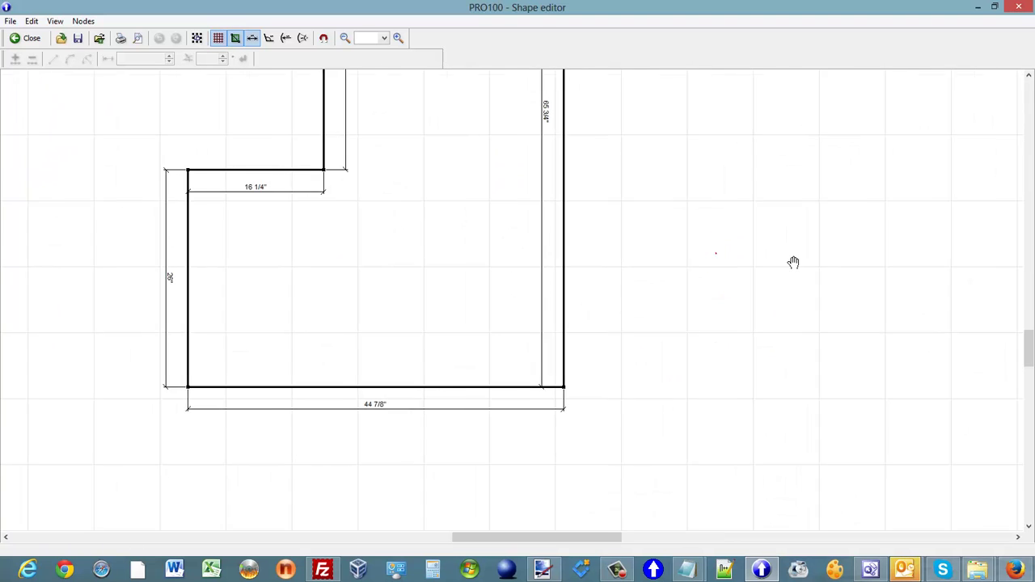
Step: Split the notch's top edge with a node and set its corner-side segment to 3"
click(465, 164)
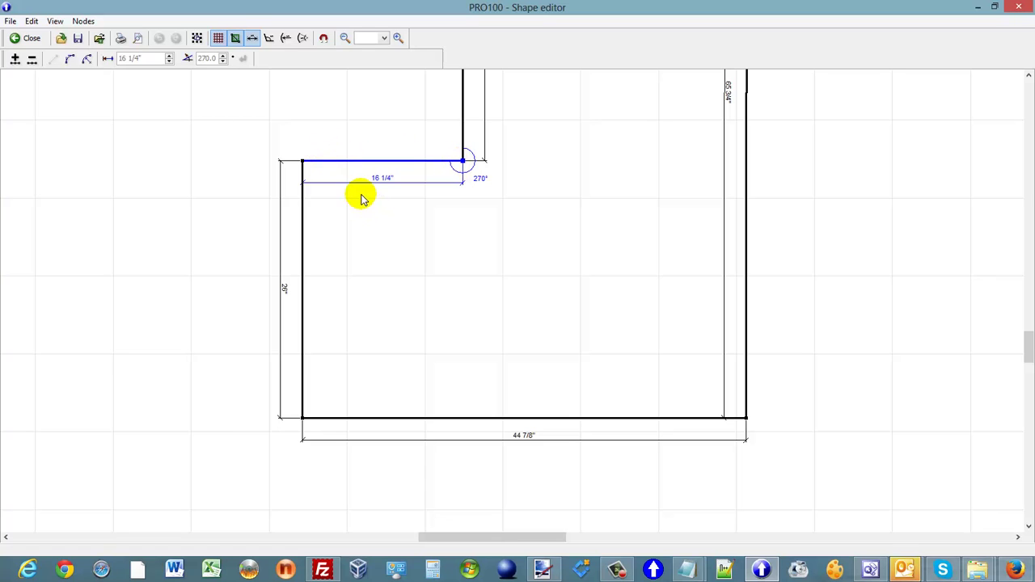
click(15, 58)
click(369, 211)
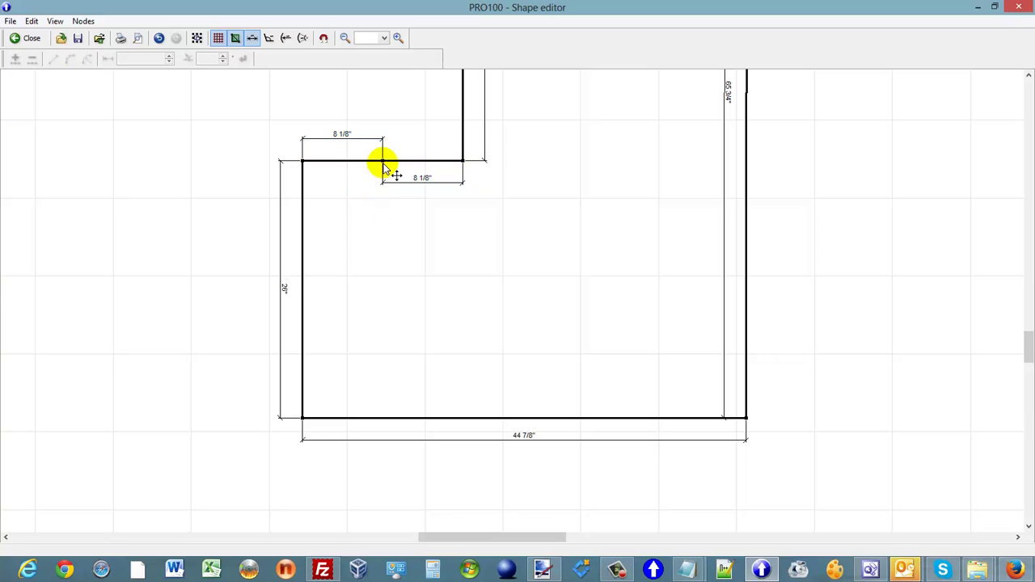
click(385, 167)
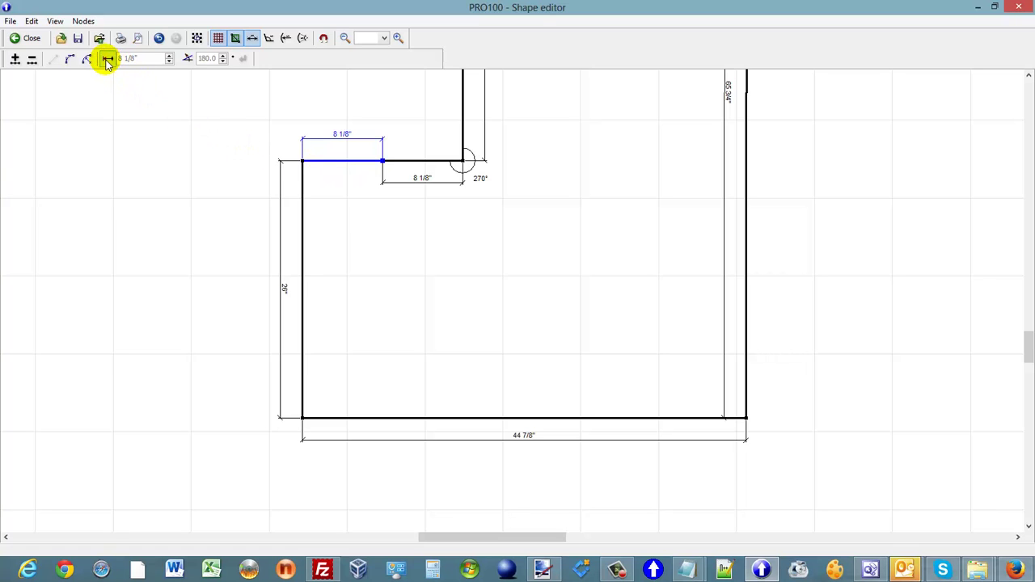
click(132, 59)
text(3)
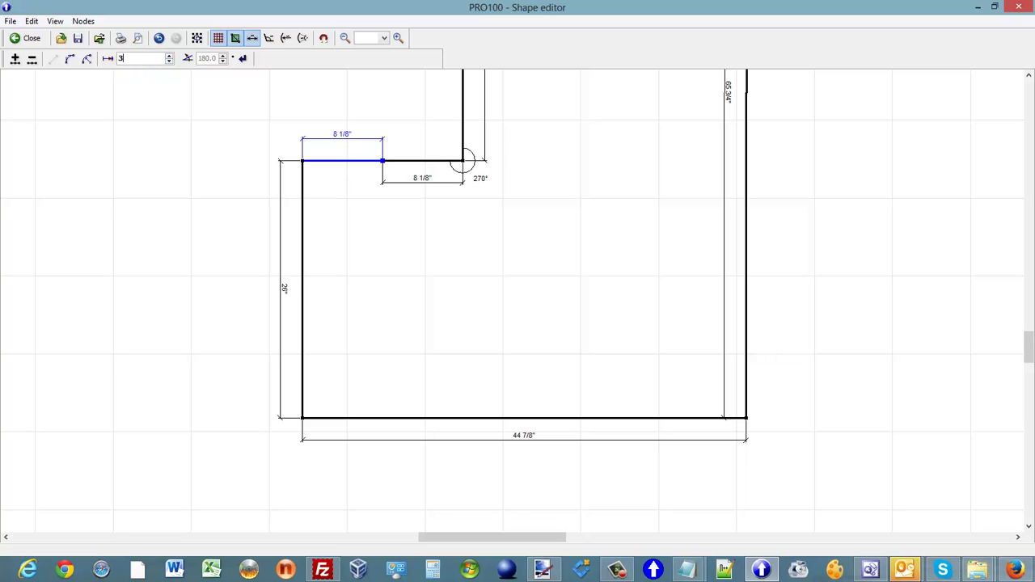
click(243, 61)
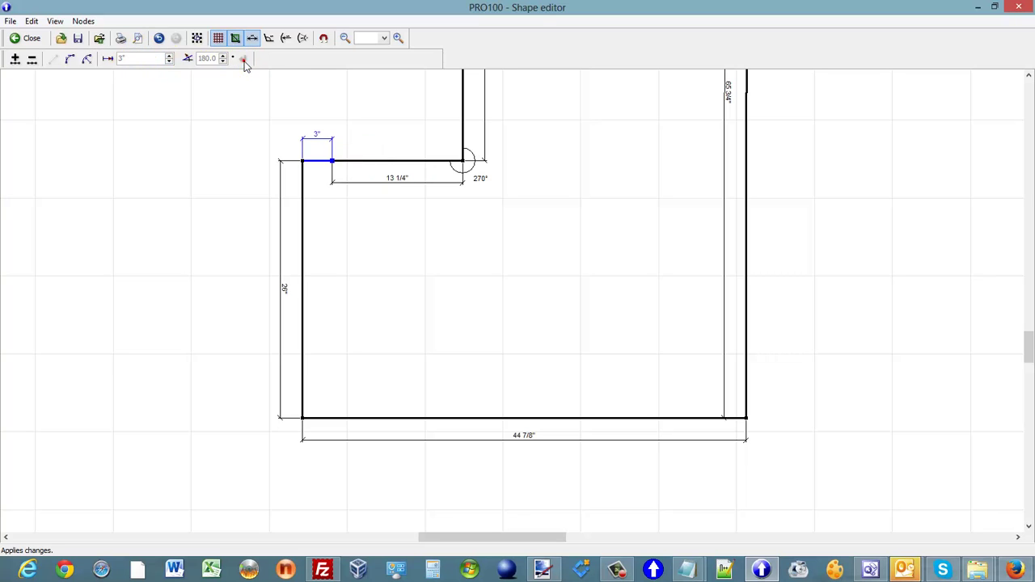
click(331, 166)
Step: Split the left edge likewise, setting its upper segment to 3" and leaving 23" below
click(303, 162)
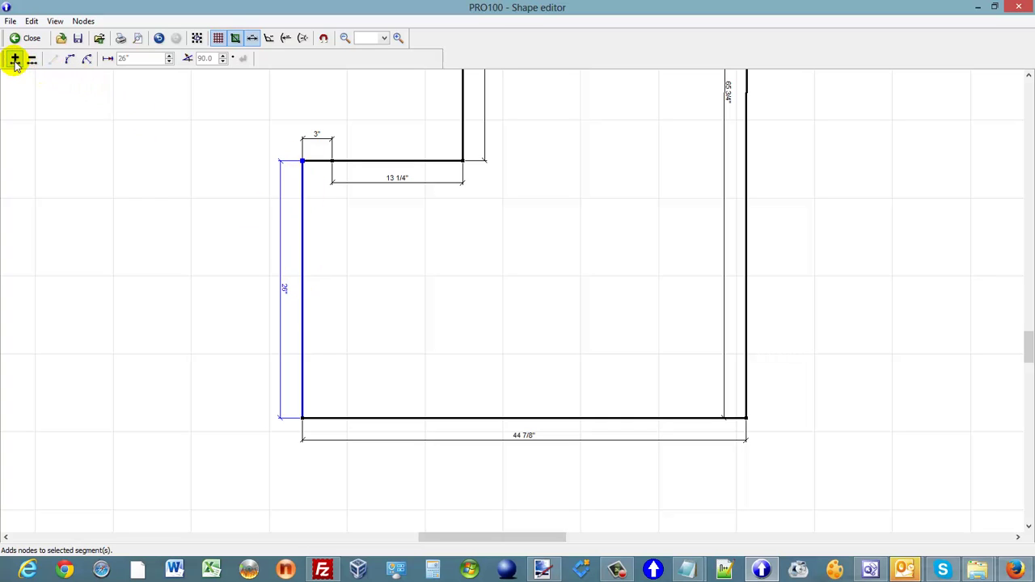
middle_drag(368, 224, 304, 180)
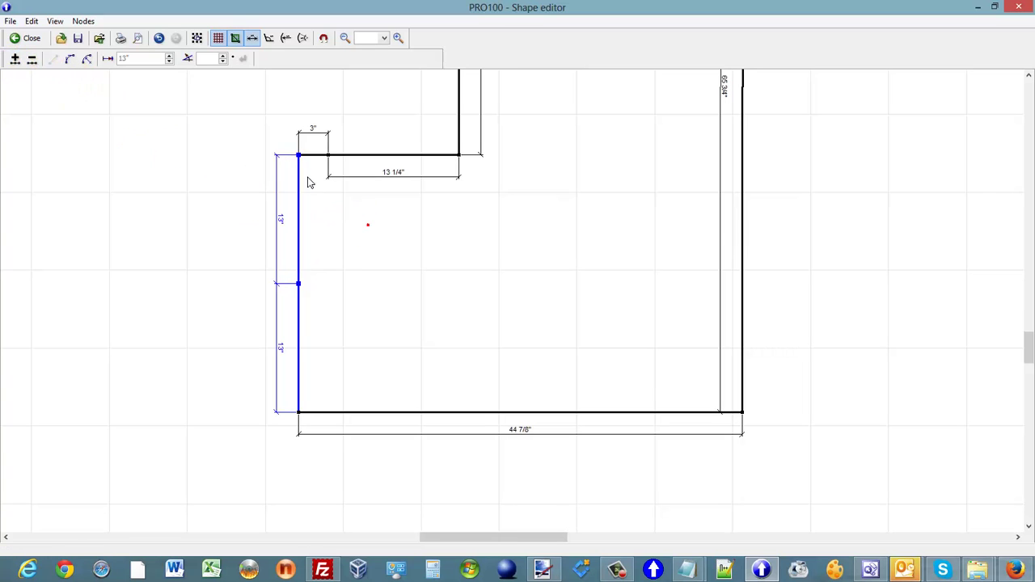
click(337, 192)
click(302, 161)
click(121, 62)
text(3)
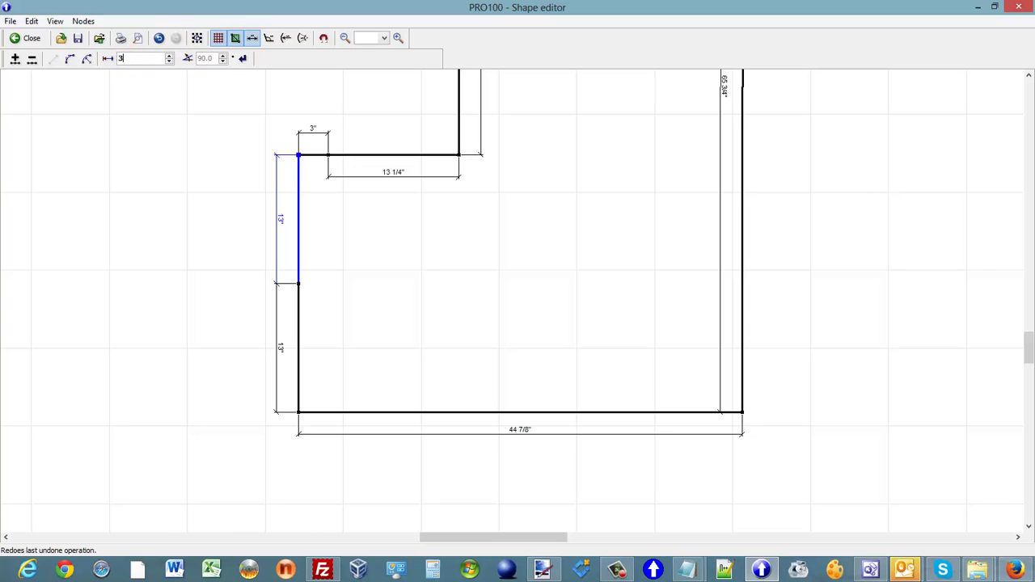
click(244, 61)
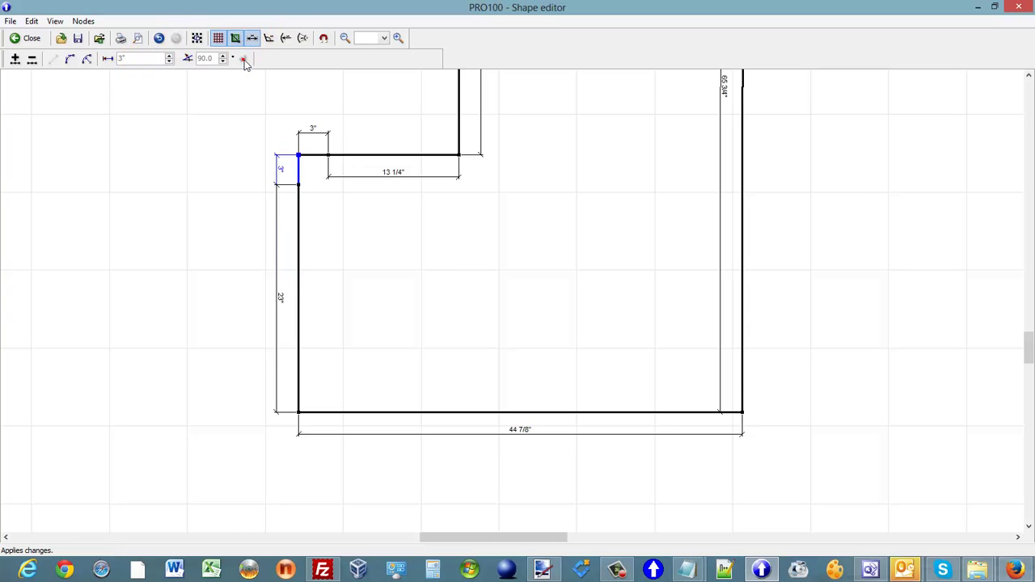
Step: Delete the top-left corner node, leaving a 4 1/4" diagonal edge at 135°, and select it
scroll(486, 308, up, 2)
scroll(539, 324, up, 2)
middle_drag(478, 302, 761, 345)
scroll(760, 344, up, 2)
middle_drag(558, 272, 589, 387)
scroll(589, 387, up, 2)
scroll(590, 353, up, 1)
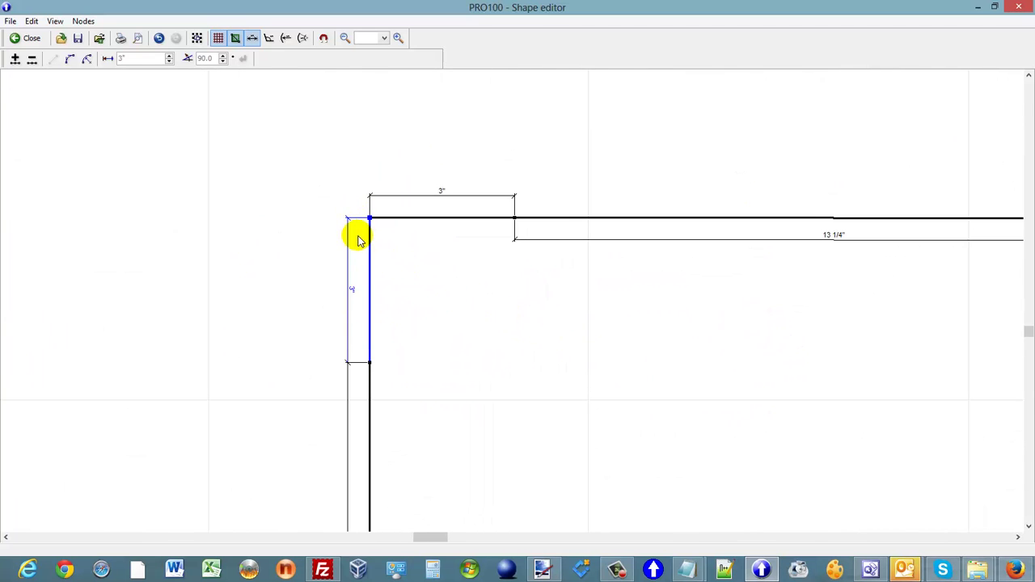
click(33, 61)
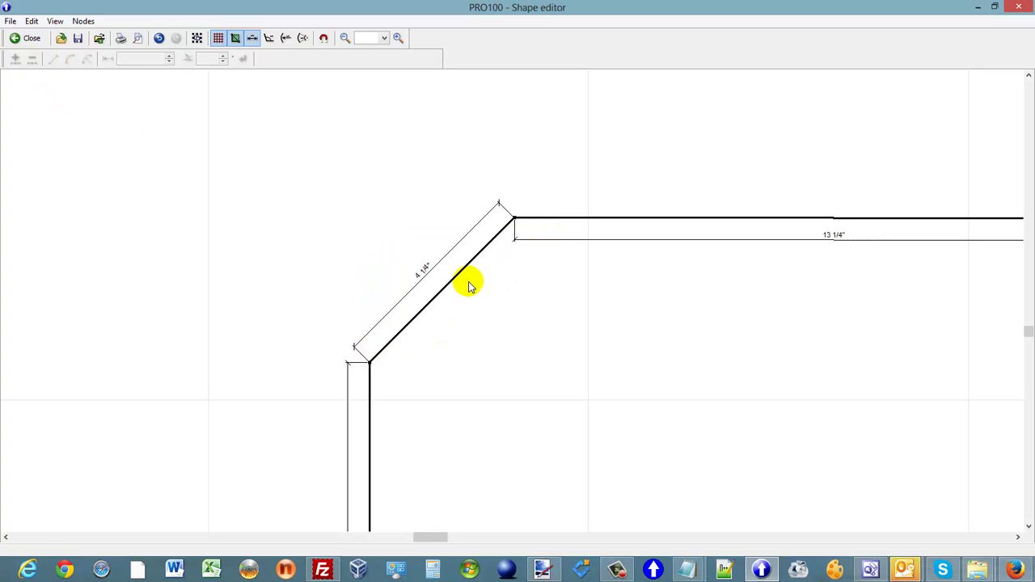
click(515, 220)
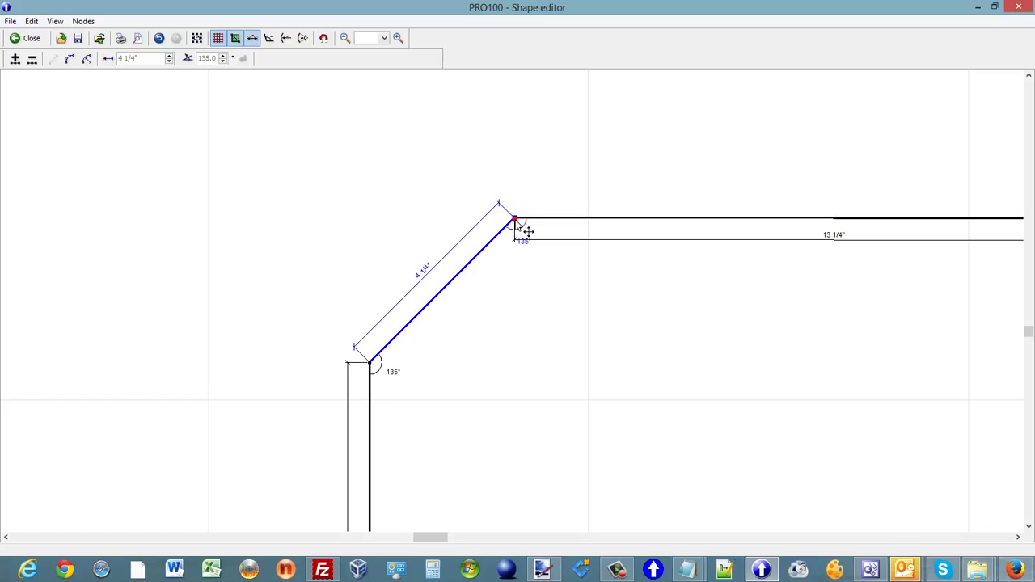
Step: Convert the diagonal to a curve and bend its handles toward the left and top edges
click(68, 60)
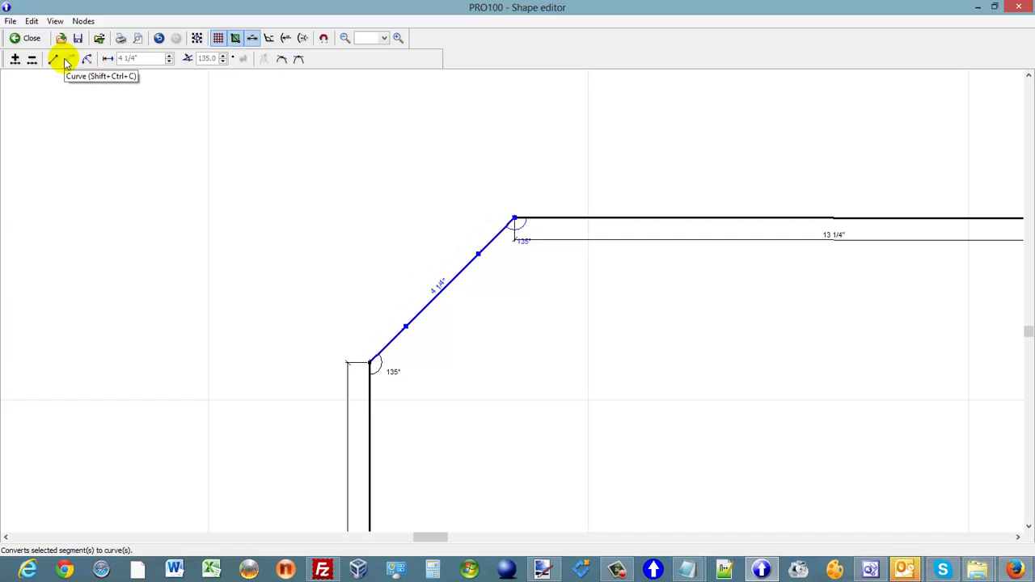
scroll(504, 340, up, 1)
scroll(504, 340, up, 2)
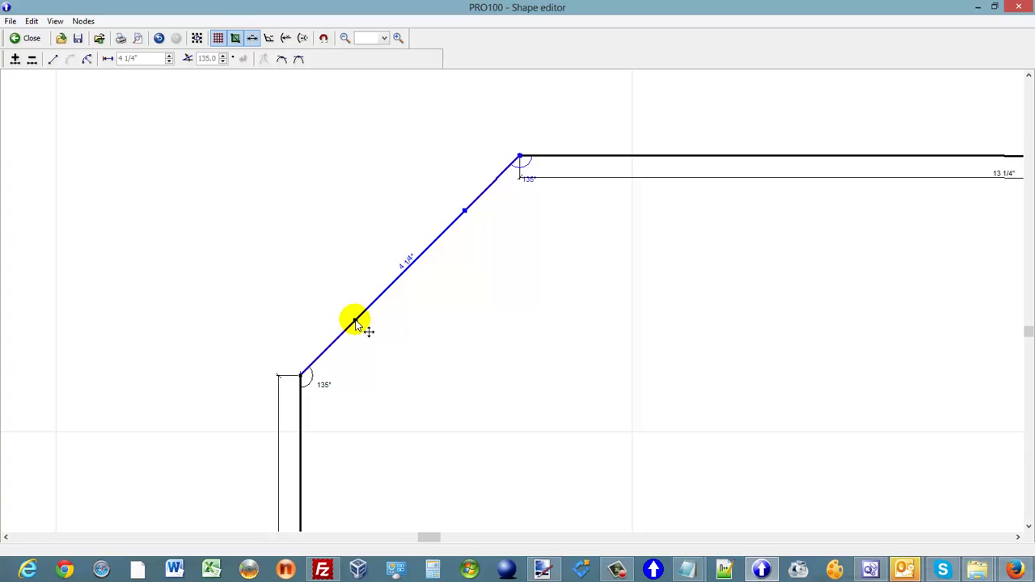
drag(356, 323, 301, 239)
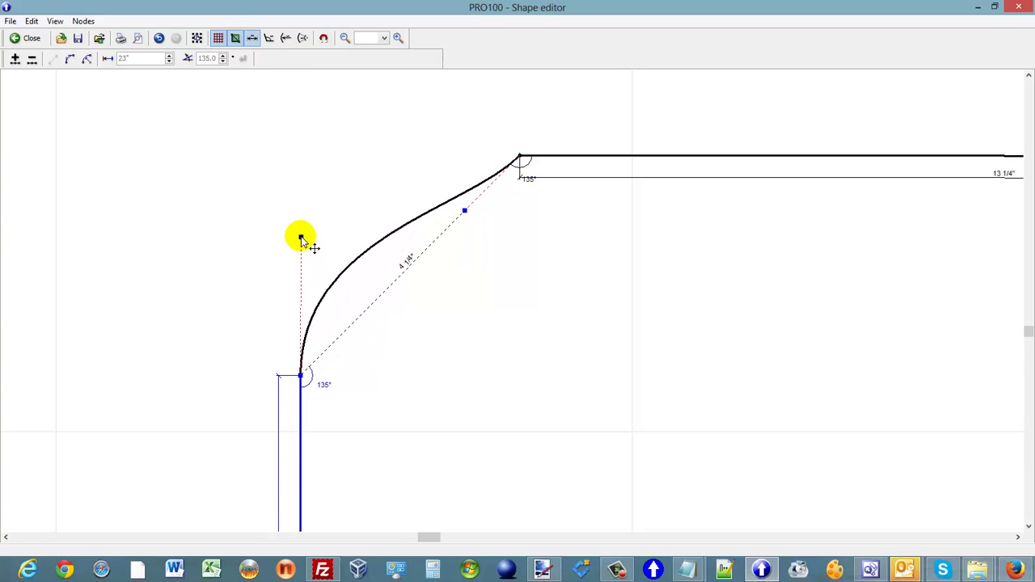
click(463, 210)
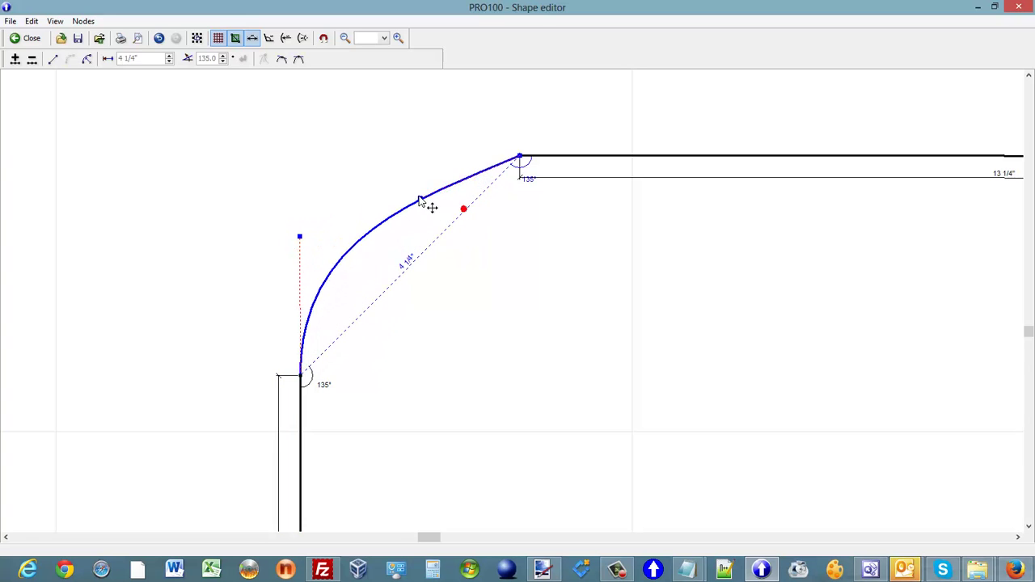
drag(419, 200, 380, 157)
click(301, 235)
Step: Recentre the view and recheck the rounded corner's curve handles
middle_drag(657, 323, 619, 296)
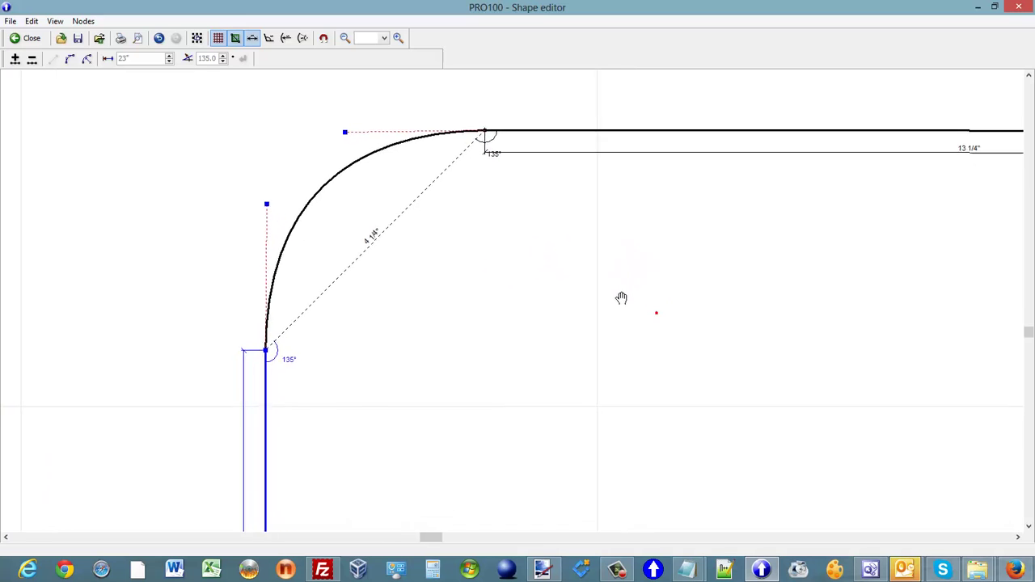
scroll(607, 365, down, 1)
scroll(603, 358, down, 1)
scroll(603, 359, up, 1)
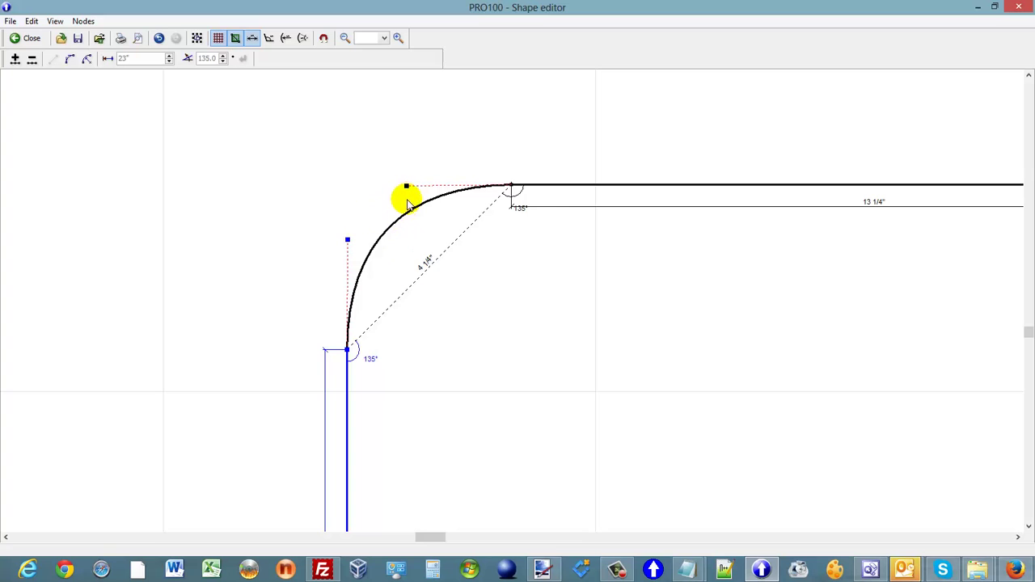
click(408, 190)
Step: Select the 23" left edge and pan down to the outline's bottom-left corner
click(347, 233)
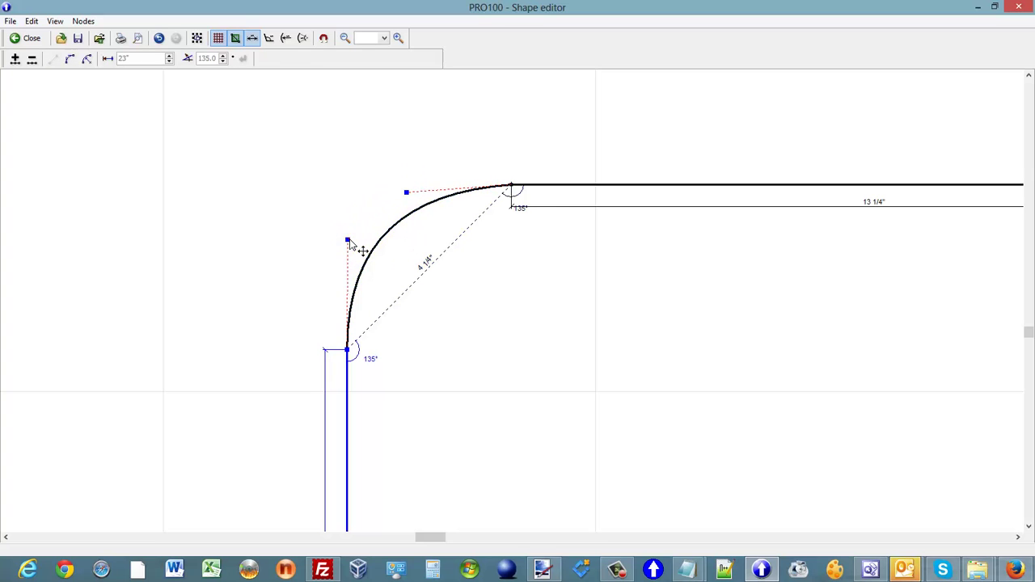
scroll(659, 381, down, 1)
scroll(667, 356, down, 1)
middle_drag(671, 343, 628, 259)
scroll(629, 259, down, 1)
scroll(628, 259, down, 1)
middle_drag(721, 423, 670, 343)
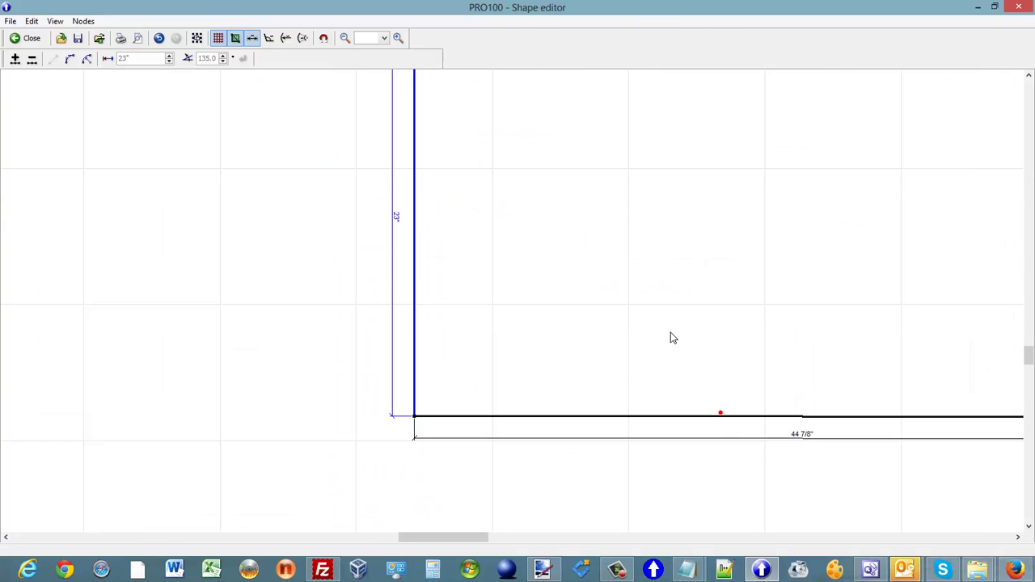
middle_drag(420, 286, 404, 438)
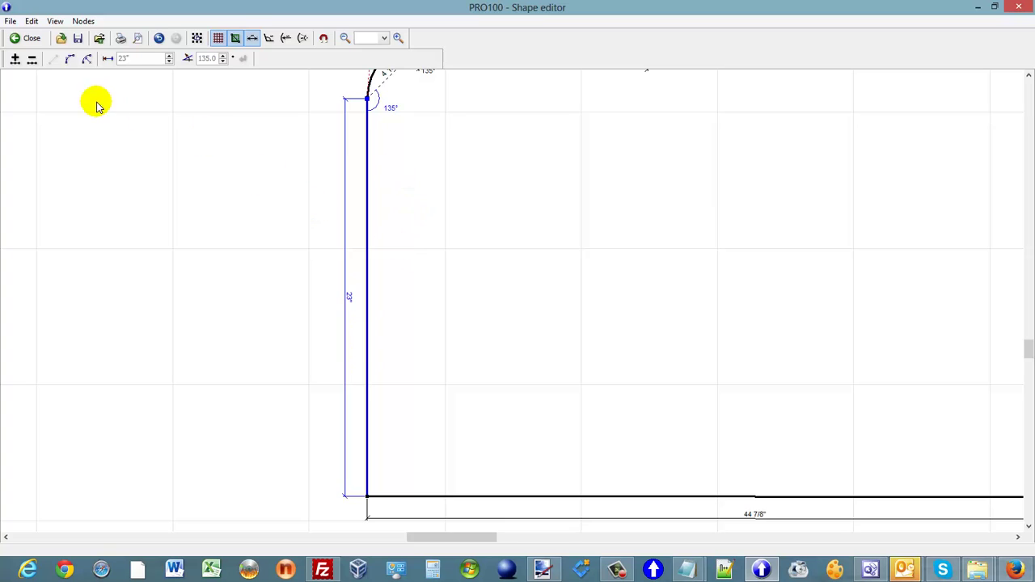
Step: Split the 23" left edge with a node, undoing a length change that tilted the bottom
click(15, 59)
click(610, 293)
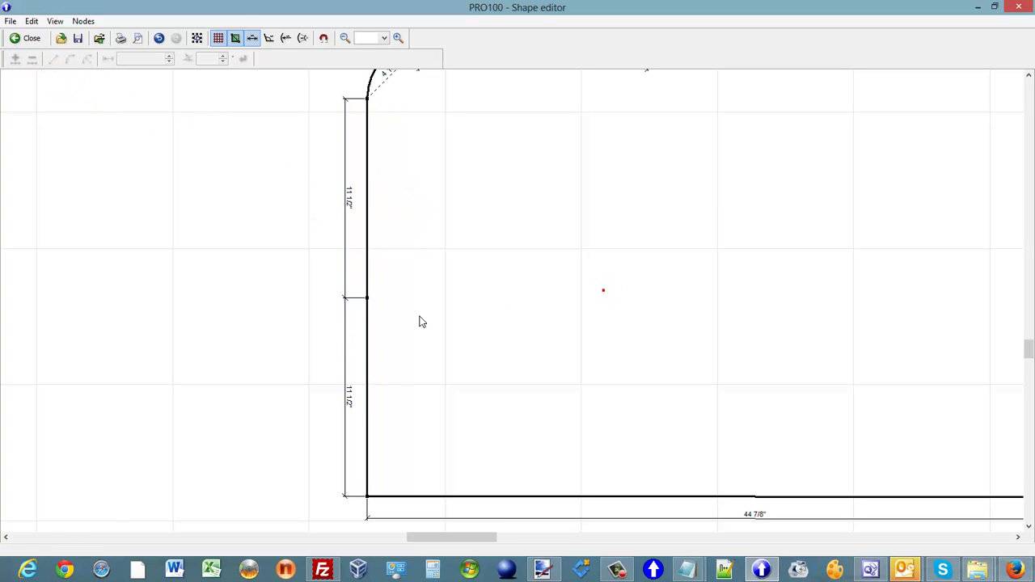
click(368, 301)
text(3)
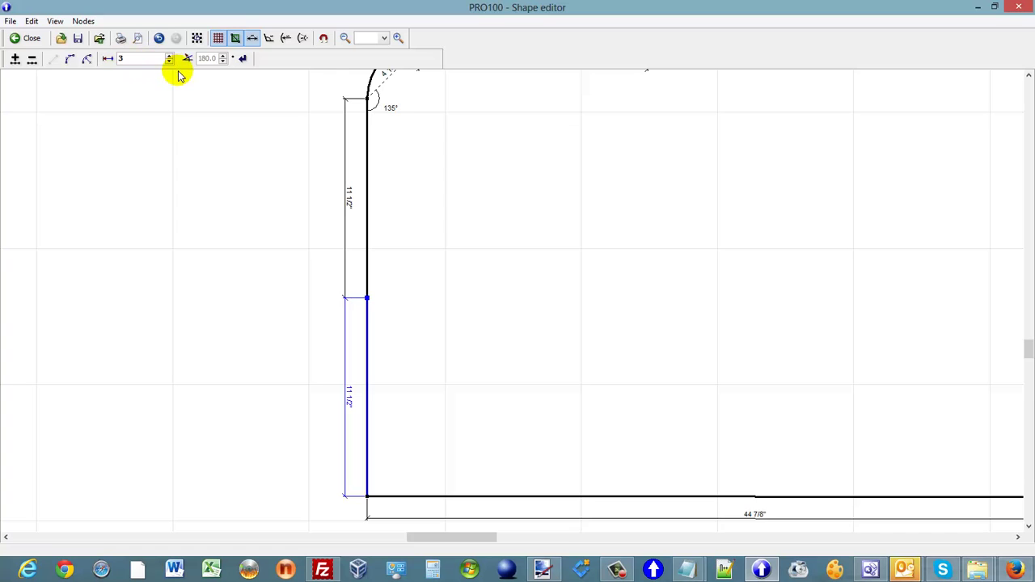
click(242, 60)
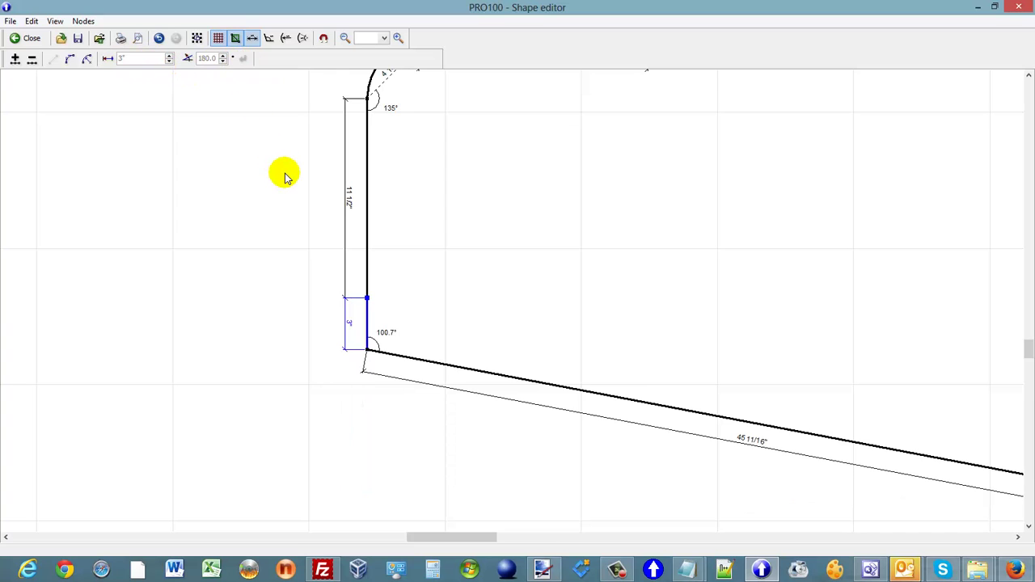
key(ctrl+z)
click(385, 297)
Step: Set the lower left segment to 3", leaving 20" above it
click(368, 301)
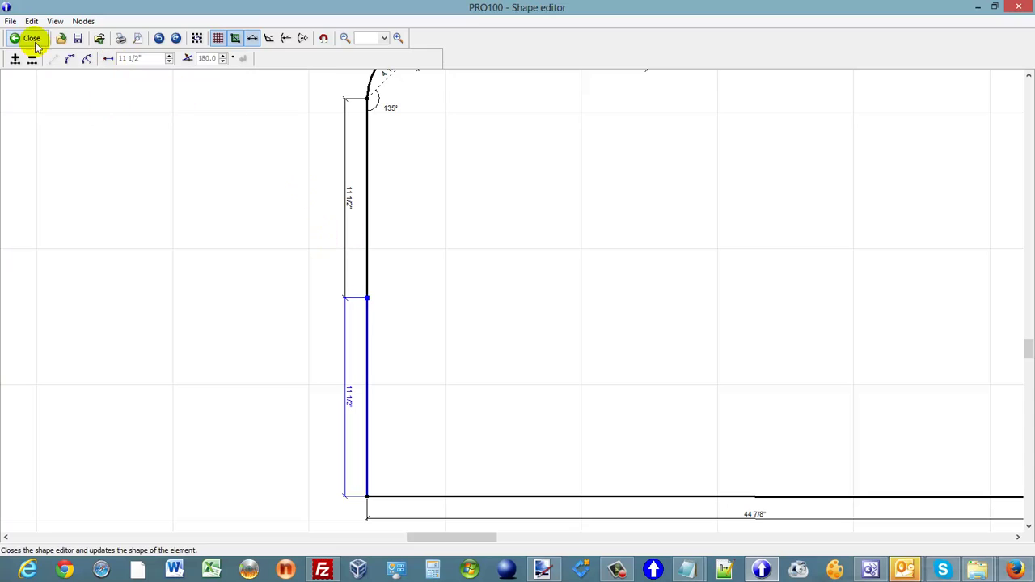
click(166, 63)
click(118, 46)
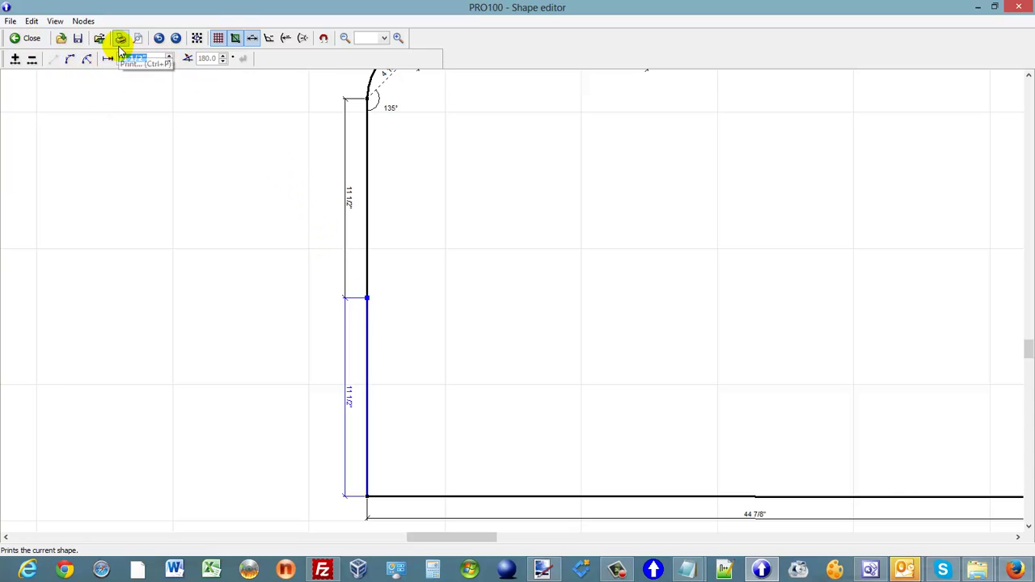
text(3)
click(241, 60)
Step: Split the bottom edge and make its left piece 3", leaving 41 7/8" beyond
drag(397, 326, 423, 219)
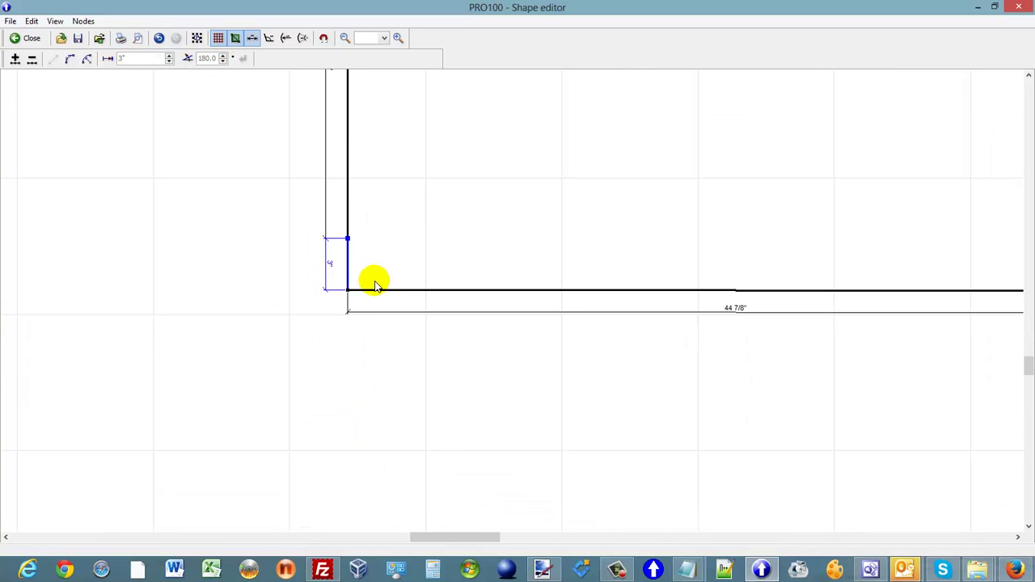
click(349, 291)
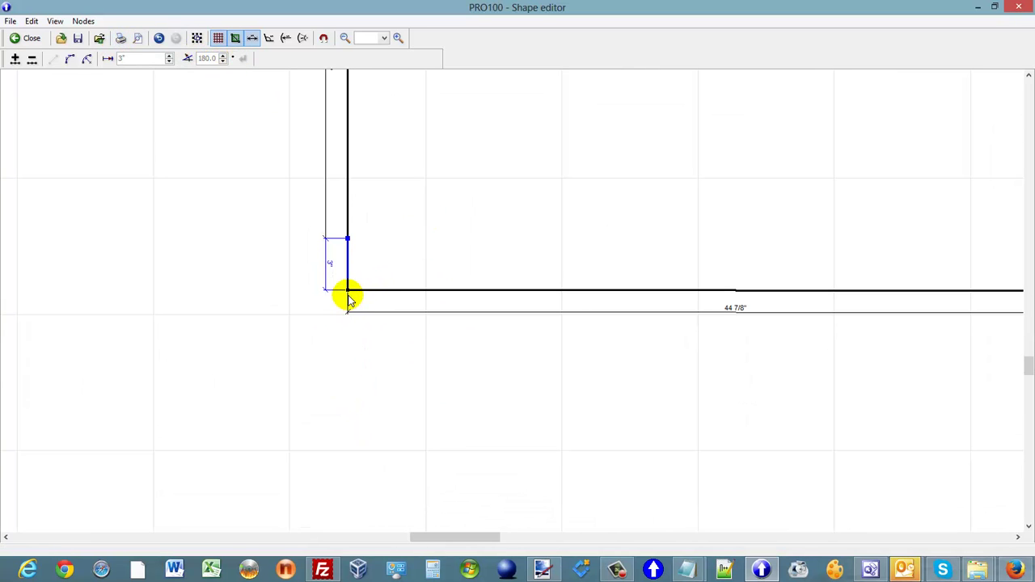
click(15, 60)
click(496, 341)
click(350, 292)
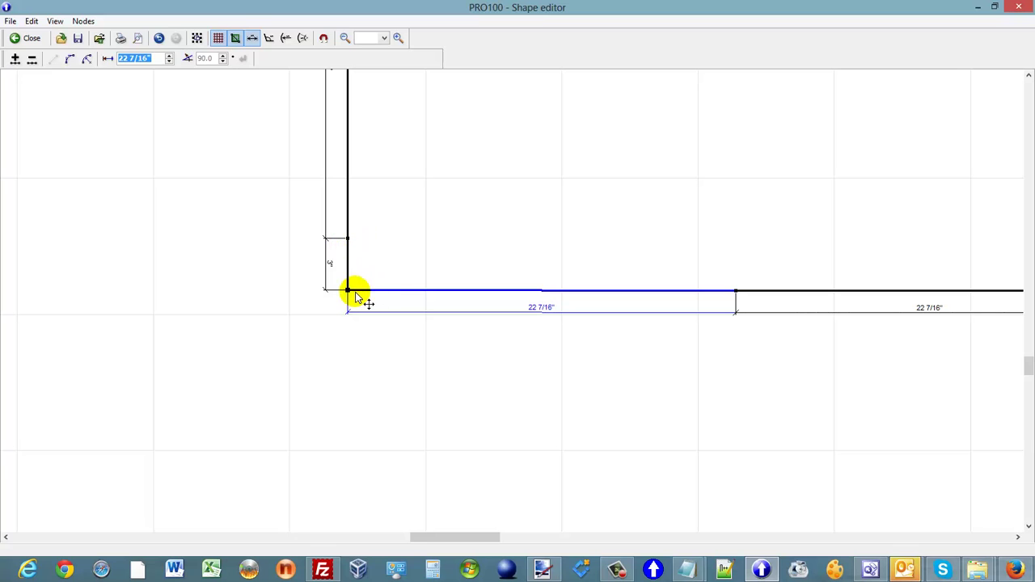
click(736, 293)
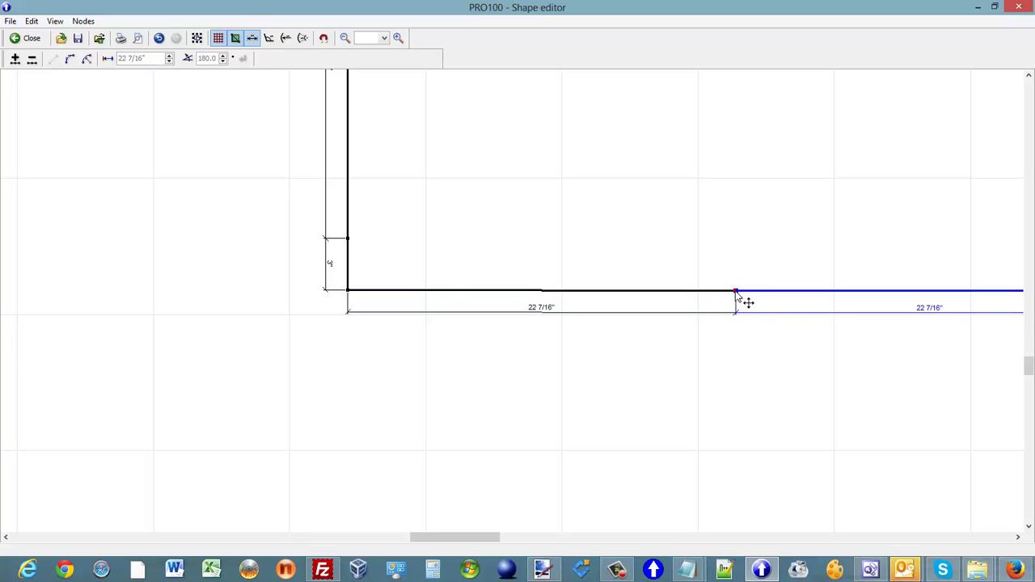
click(350, 290)
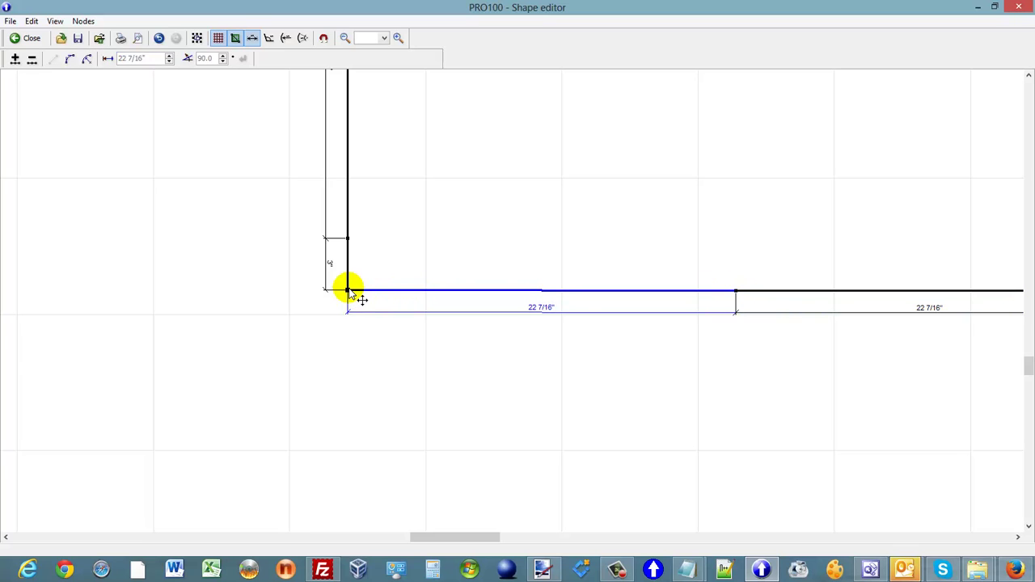
double_click(143, 59)
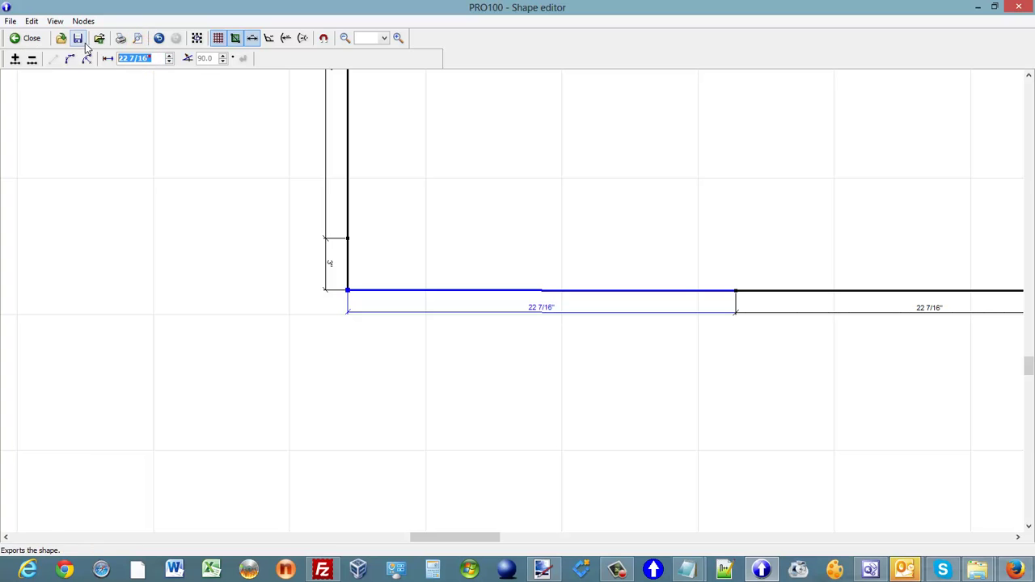
text(3)
key(Return)
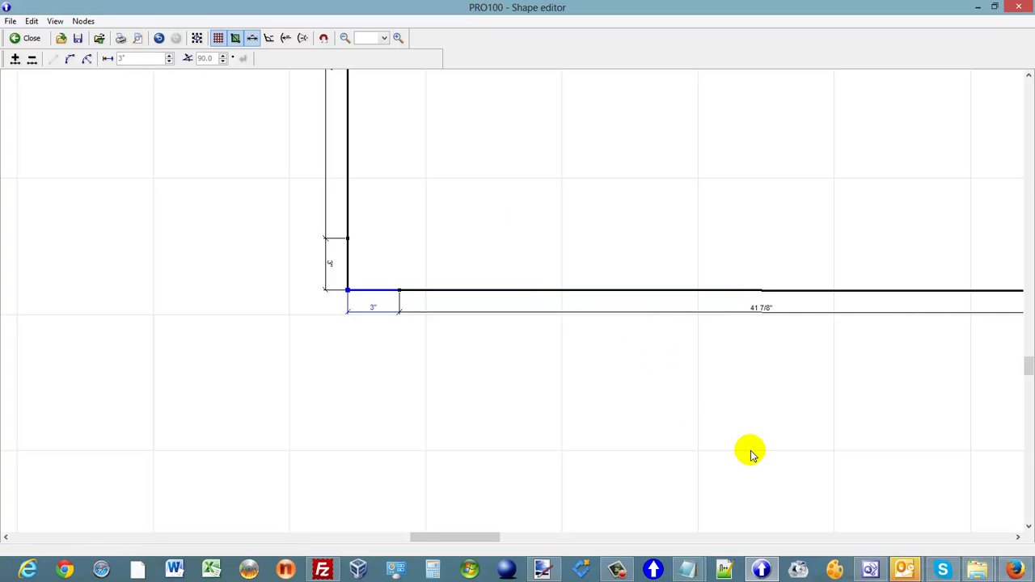
Step: Delete the bottom-left corner node to leave a diagonal cut, and select that segment
click(750, 449)
scroll(623, 378, up, 2)
middle_drag(623, 377, 740, 400)
scroll(499, 356, up, 1)
click(437, 258)
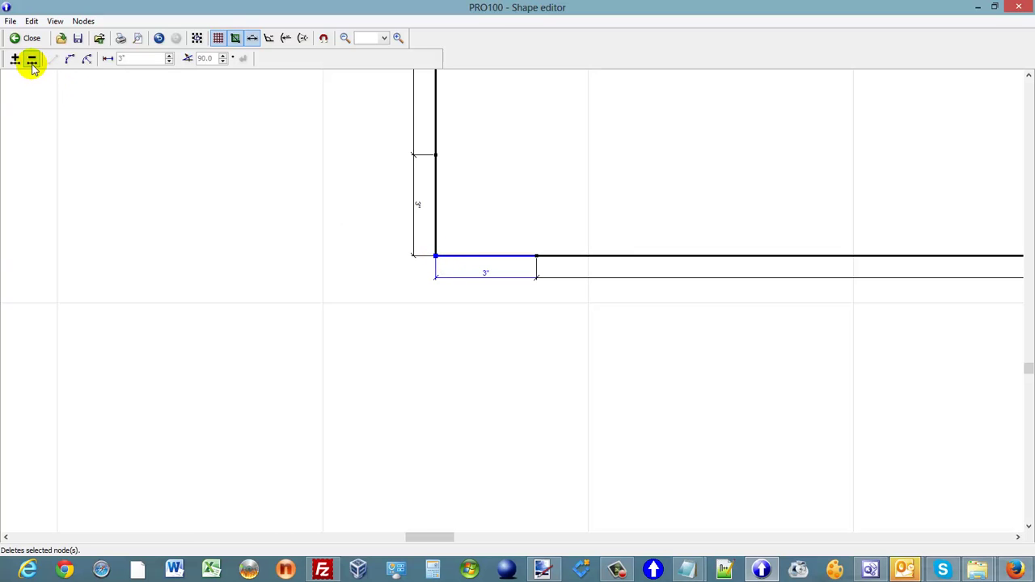
click(33, 58)
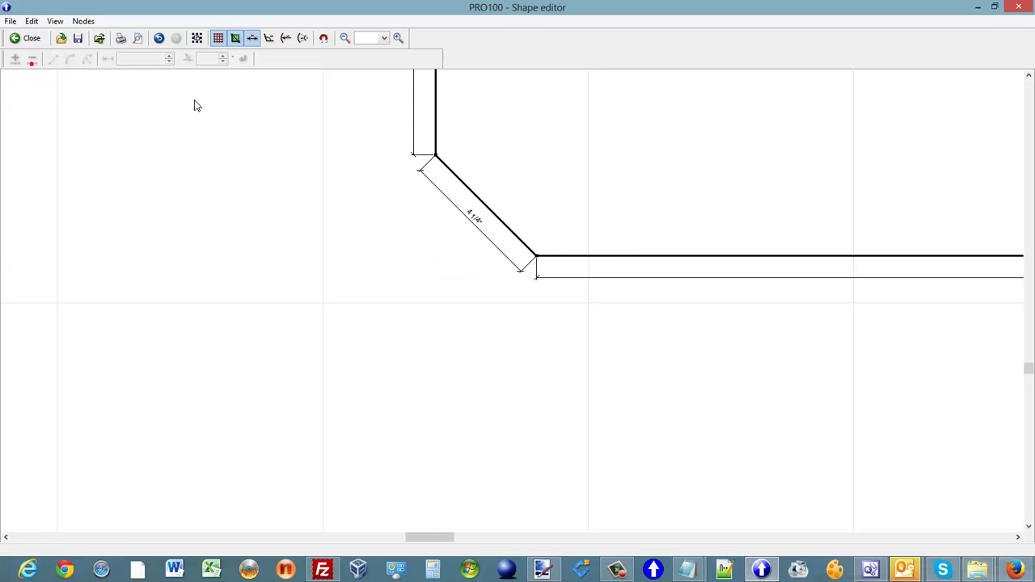
click(436, 160)
Step: Convert the diagonal into a curve and drag its handles into a smooth 4 1/4" arc
middle_drag(607, 177, 592, 256)
scroll(599, 252, up, 1)
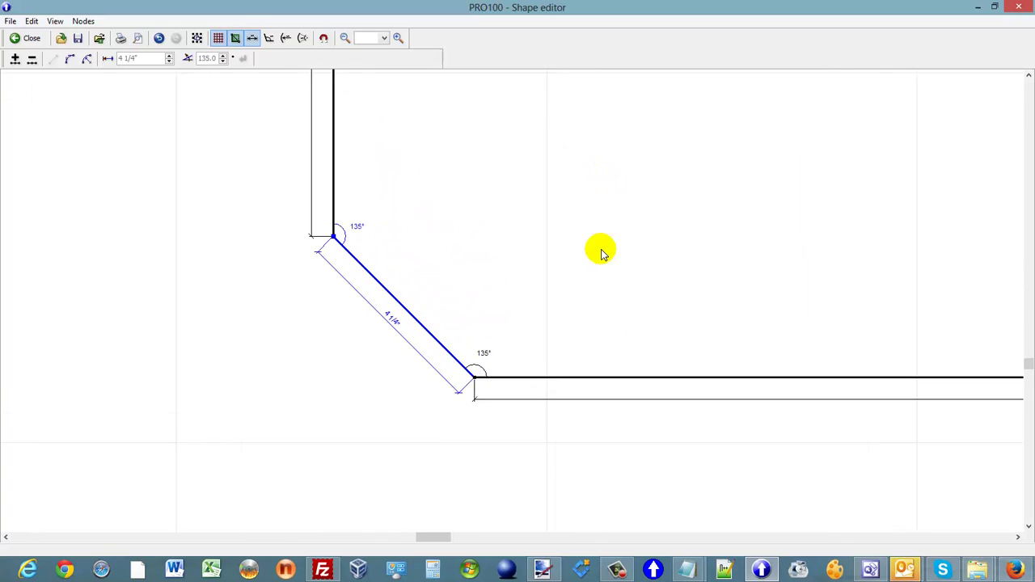
click(71, 63)
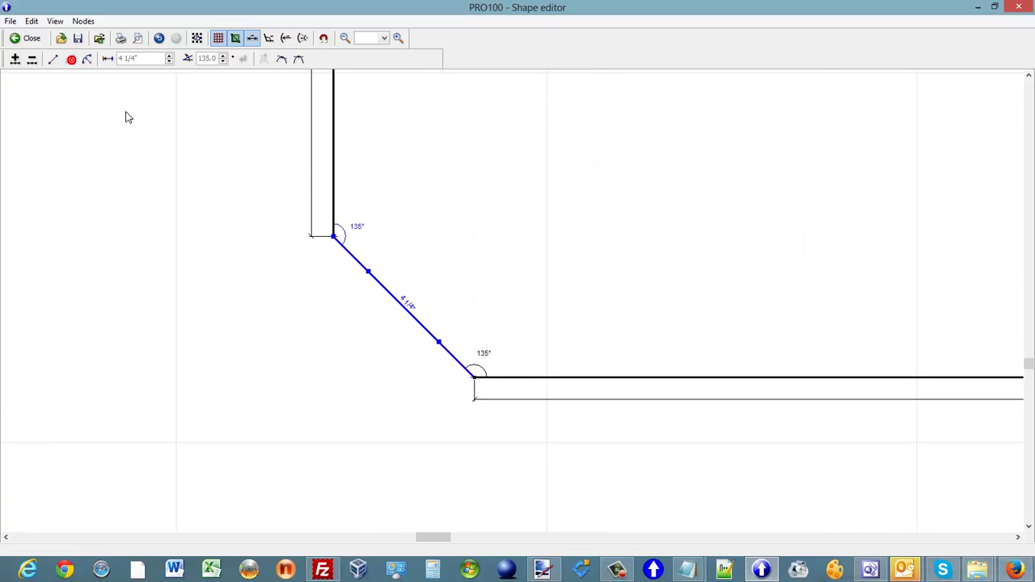
drag(438, 344, 393, 369)
drag(368, 273, 331, 308)
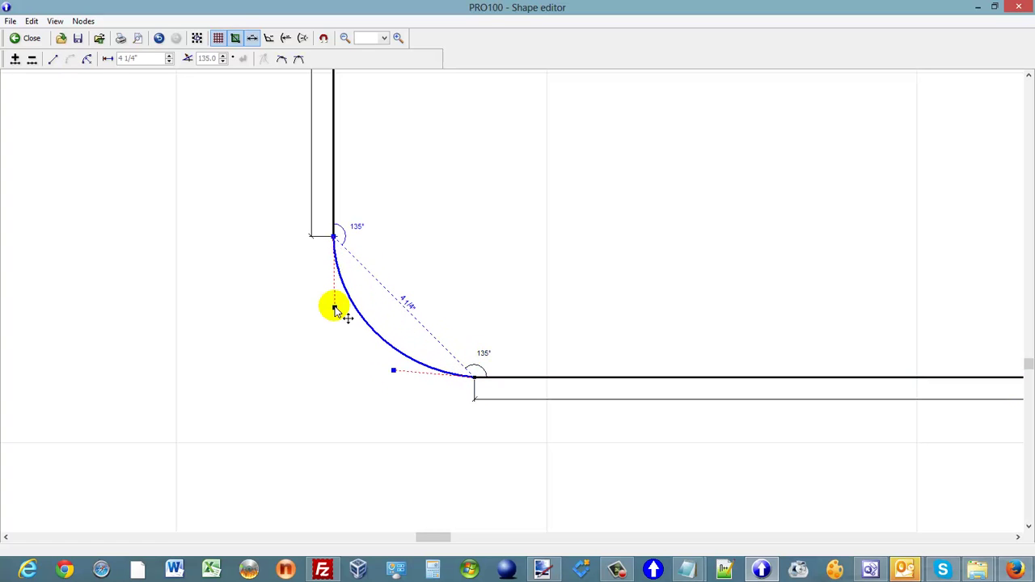
middle_drag(396, 374, 395, 383)
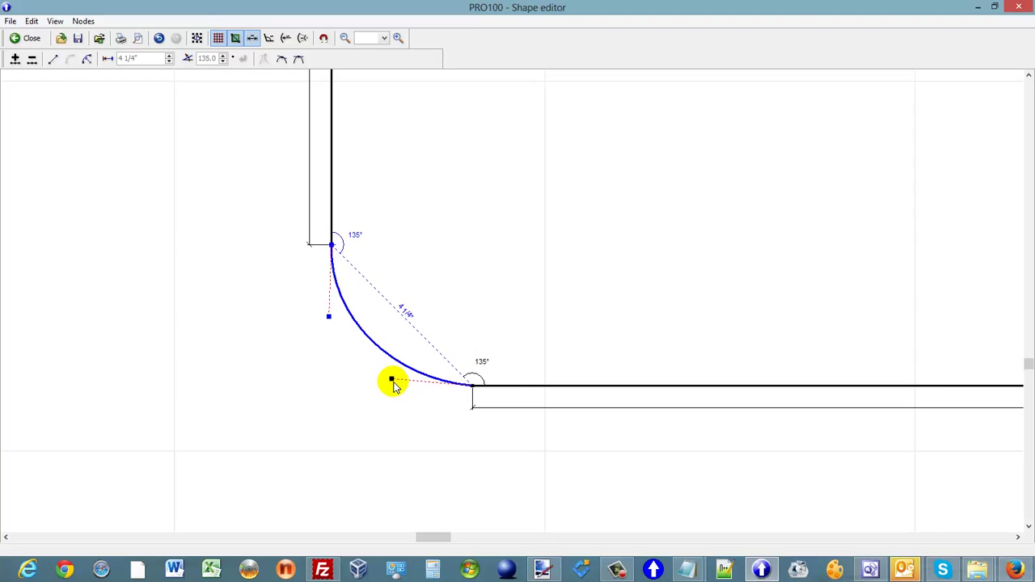
drag(391, 382, 396, 389)
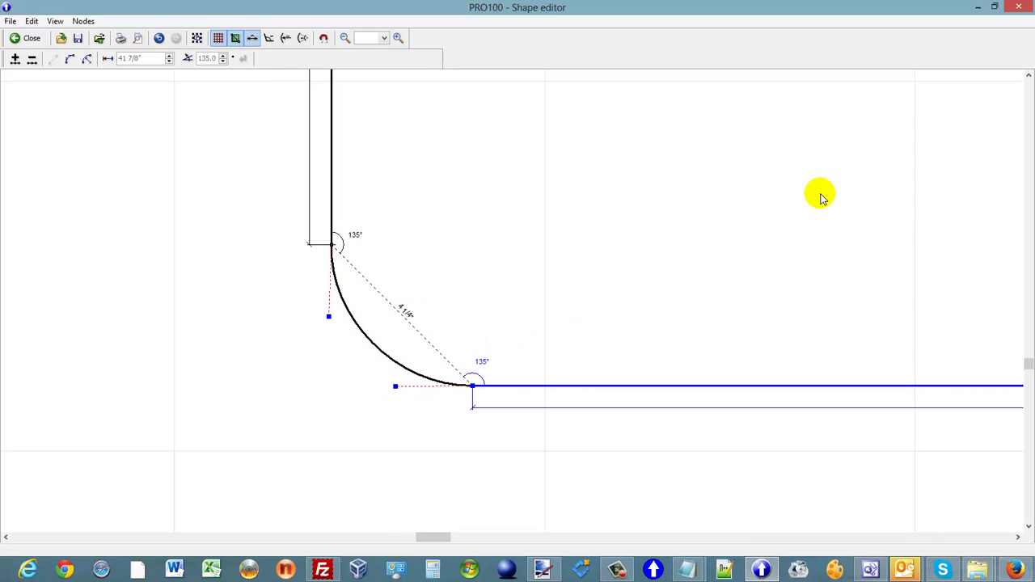
Step: Pan around the outline to review both rounded corners
scroll(814, 189, down, 1)
middle_drag(814, 190, 207, 289)
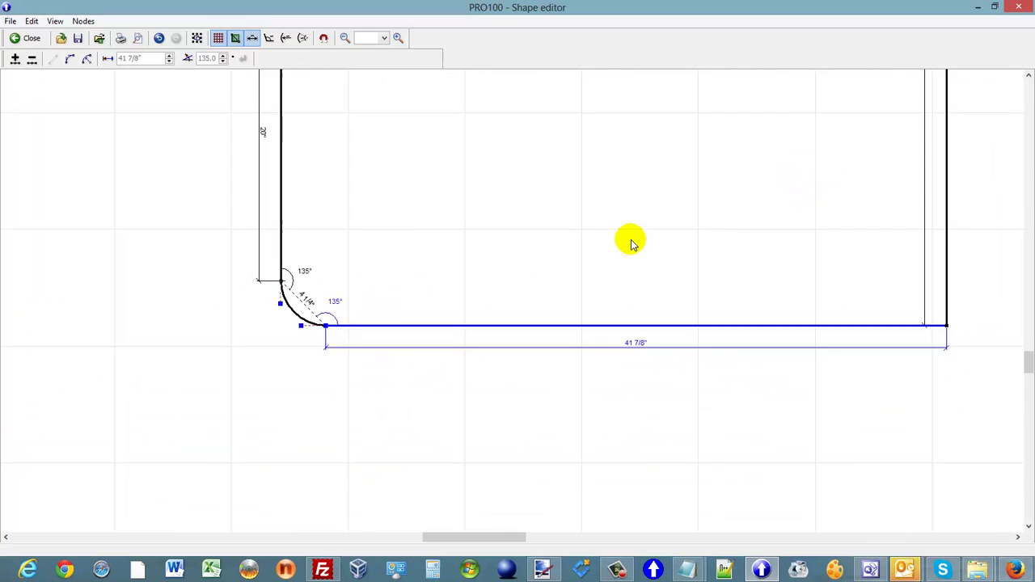
middle_drag(738, 193, 612, 266)
middle_drag(444, 203, 505, 415)
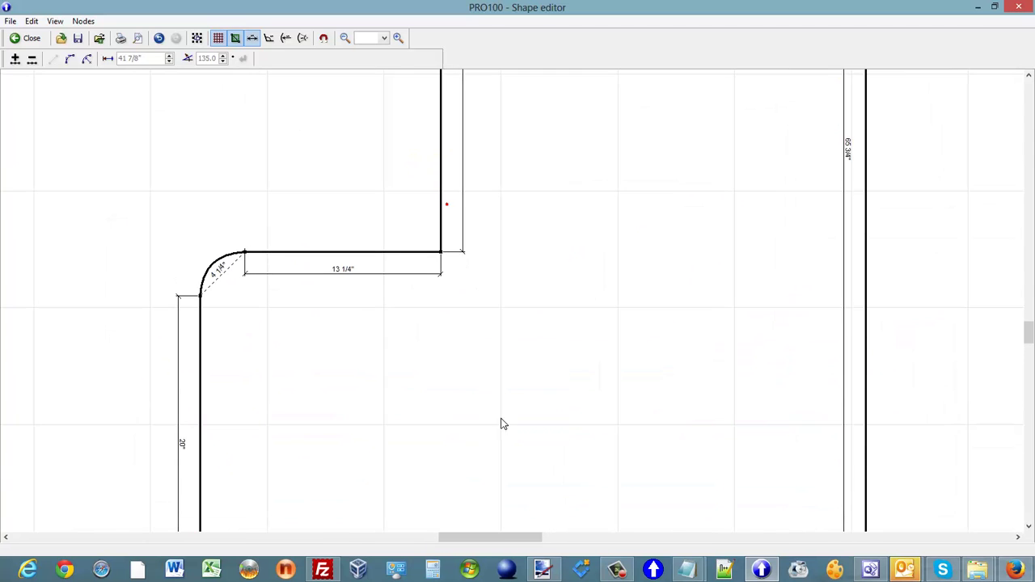
middle_drag(624, 388, 610, 328)
scroll(599, 323, down, 1)
scroll(585, 321, down, 1)
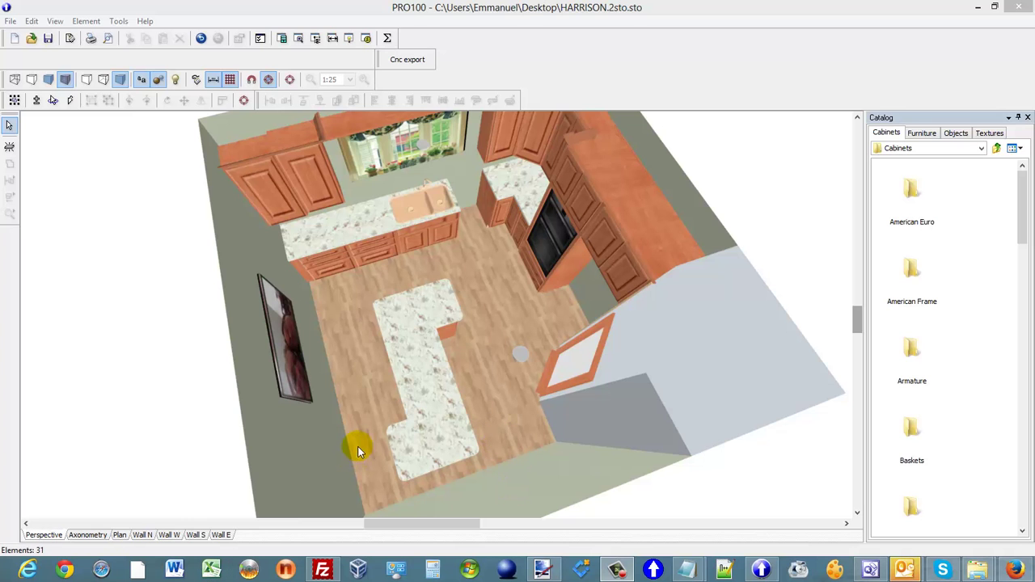
Step: Orbit the 3D kitchen to inspect the island's rounded corners, then toggle the photorealistic render
scroll(360, 441, up, 2)
drag(499, 426, 433, 409)
mouse_move(432, 408)
right_down()
mouse_move(485, 401)
mouse_move(479, 378)
right_up()
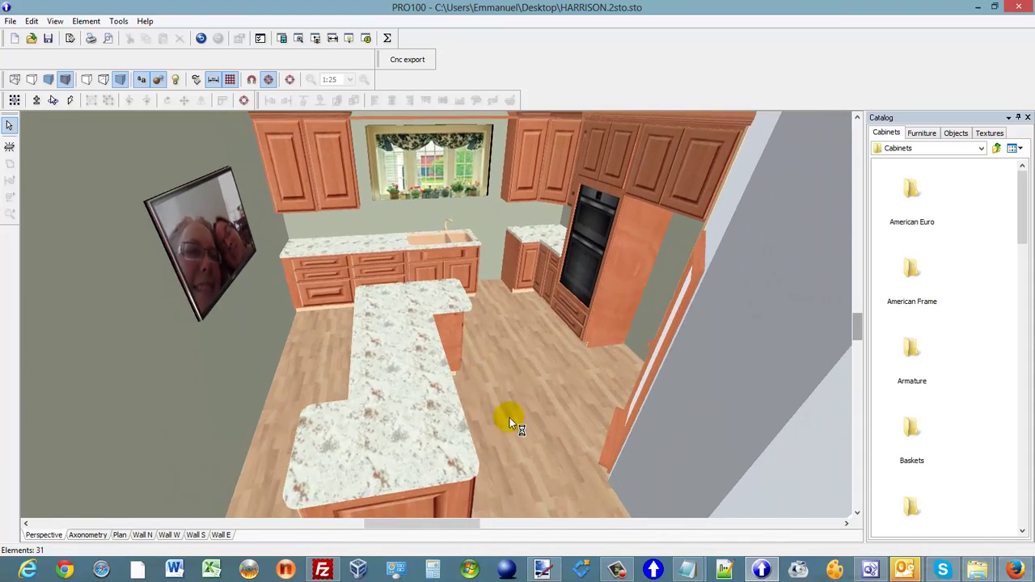
right_drag(510, 440, 510, 428)
mouse_move(510, 428)
mouse_down()
mouse_move(558, 445)
mouse_move(549, 452)
mouse_move(593, 433)
mouse_move(652, 441)
mouse_up()
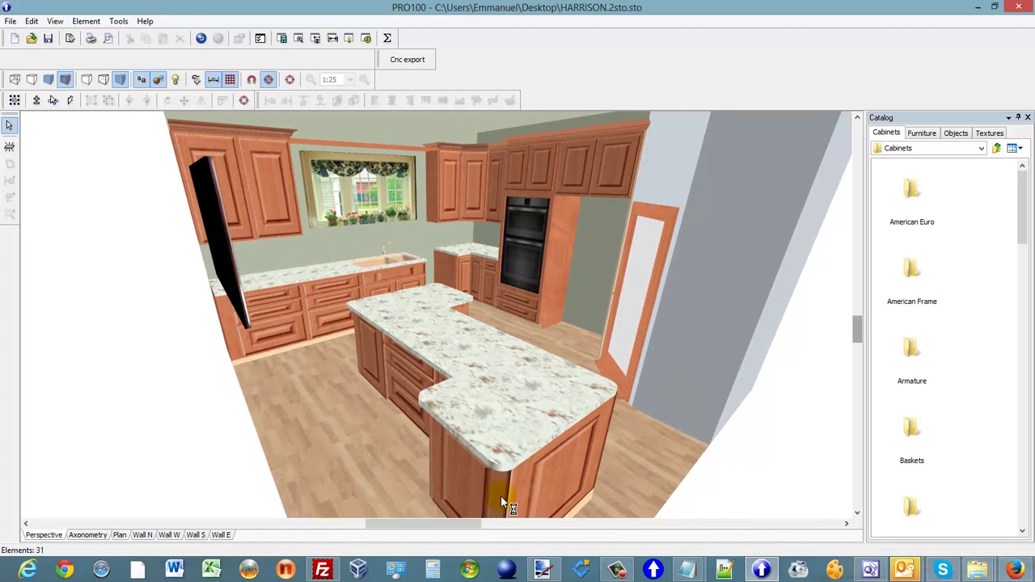
mouse_move(350, 448)
mouse_down()
mouse_move(389, 484)
mouse_move(400, 477)
mouse_move(366, 467)
mouse_move(351, 440)
mouse_up()
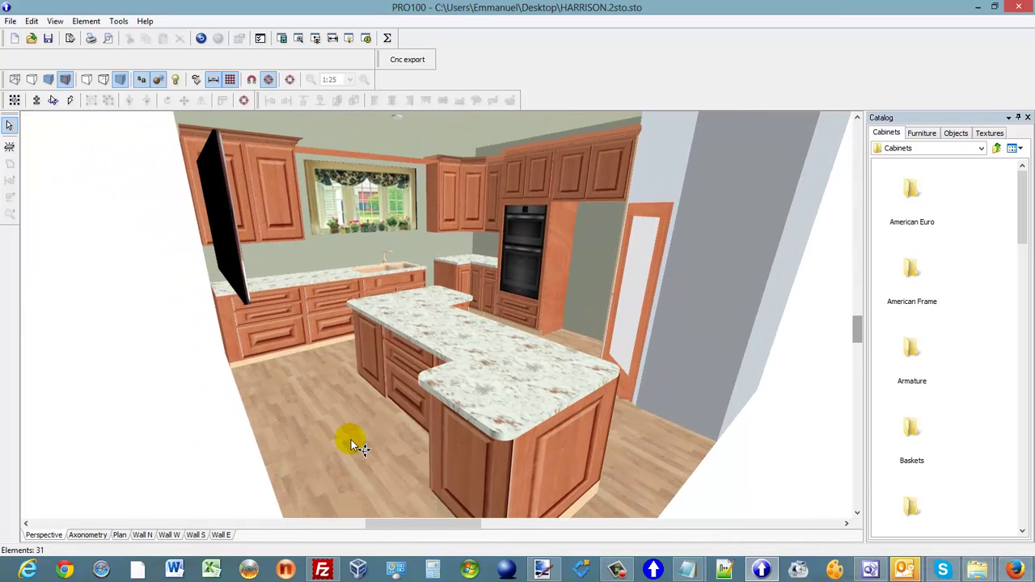
click(177, 81)
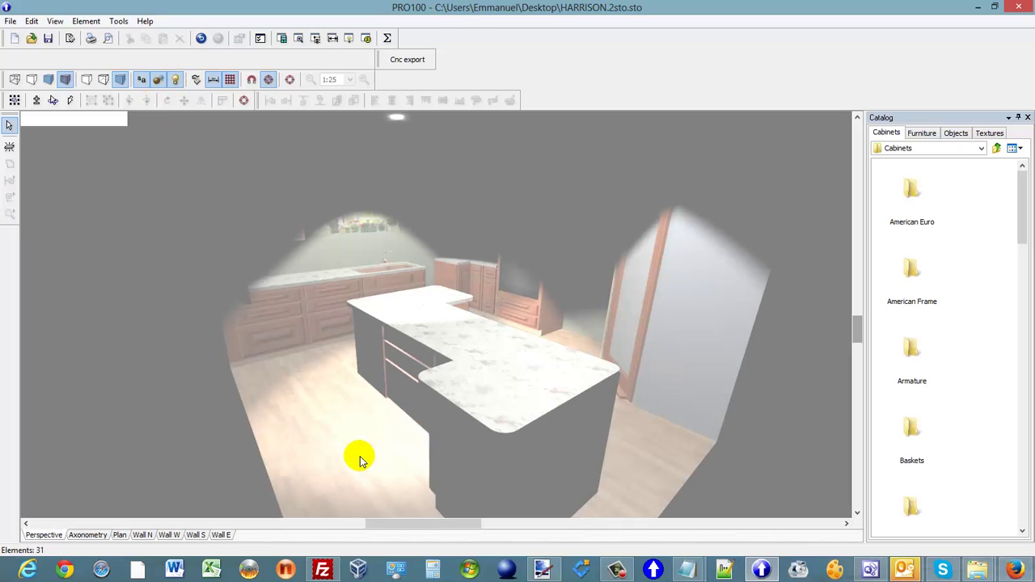
click(342, 462)
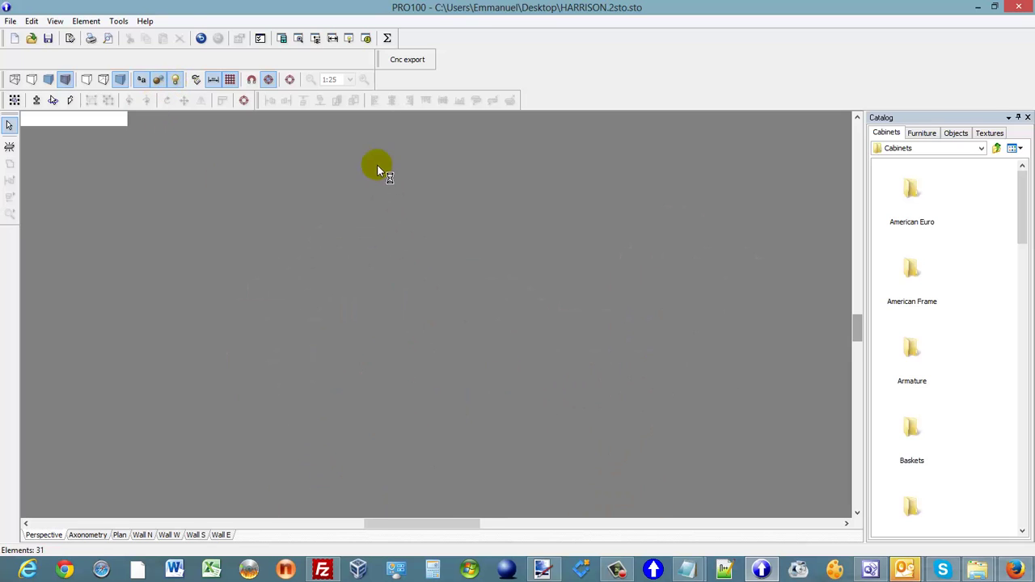